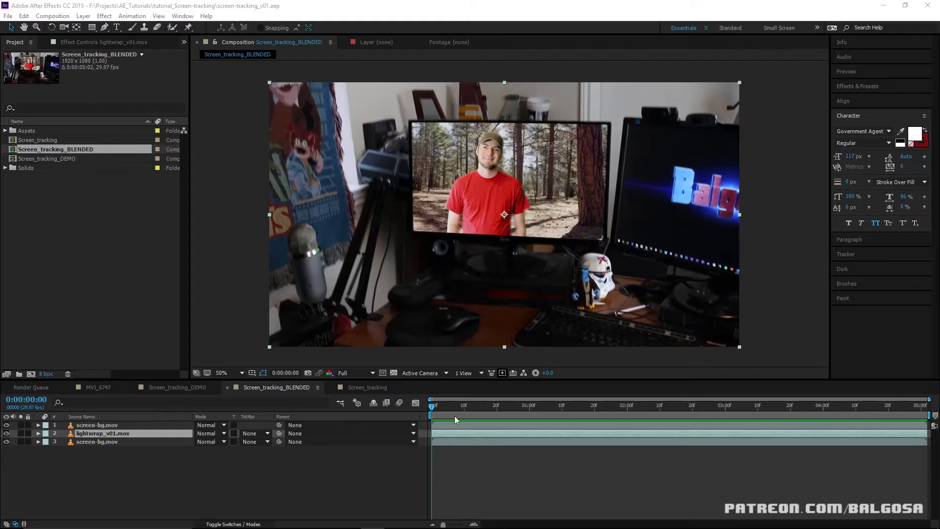
- Preview the current composition, then open the Screen_tracking composition and preview it
{"action": "left_click", "coordinate": [366, 412]}
{"action": "key", "text": "space"}
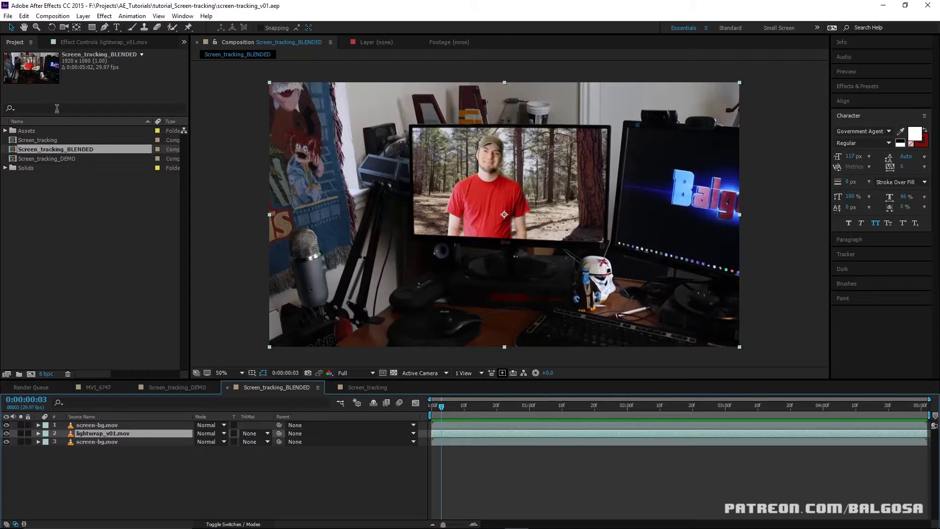
{"action": "double_click", "coordinate": [34, 140]}
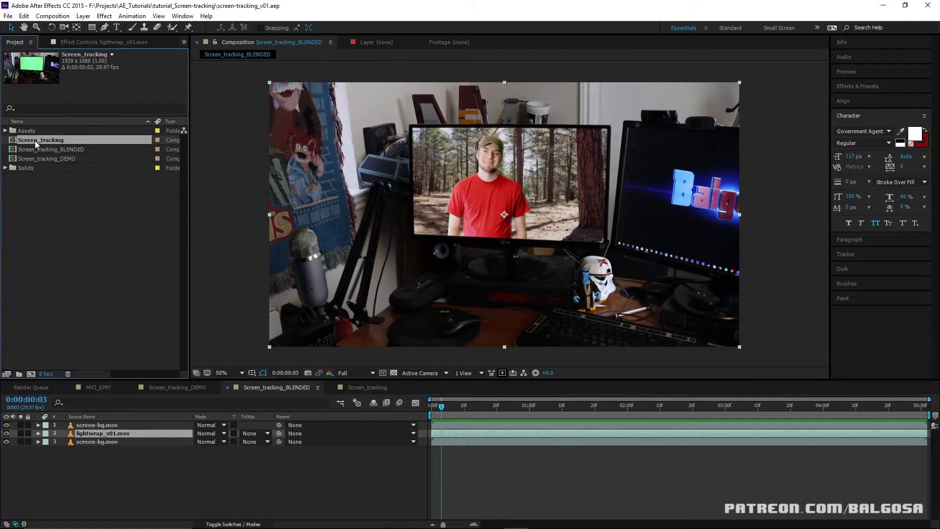
{"action": "key", "text": "space"}
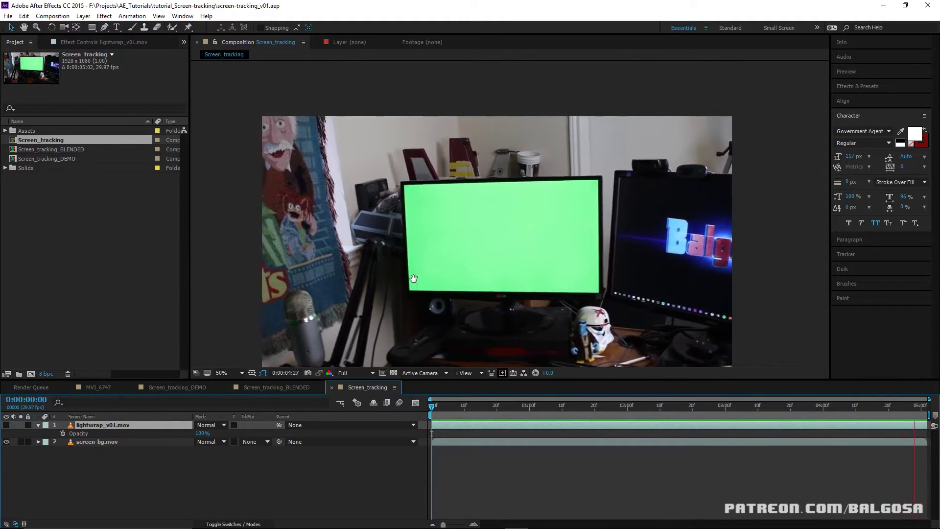
{"action": "key", "text": "space"}
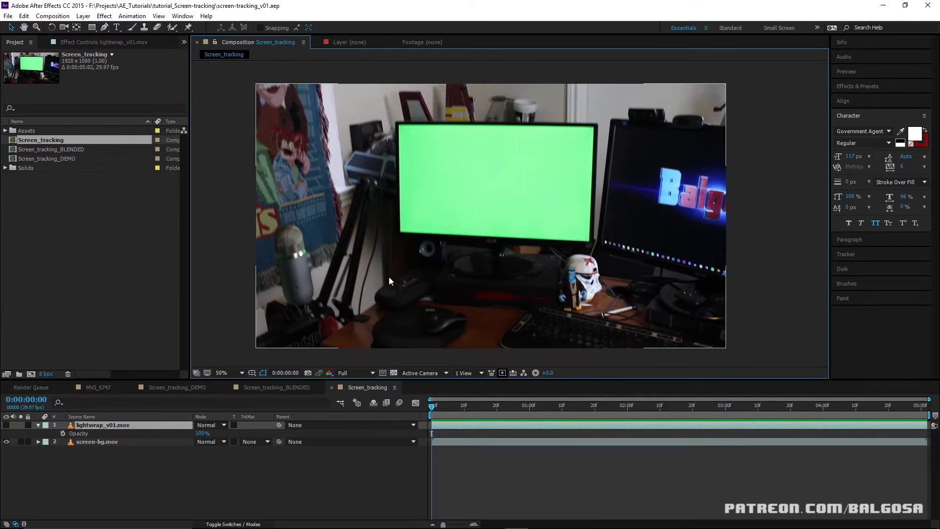
- Briefly show the lightwrap_v01.mov forest layer, hide it again, and return to the first frame
{"action": "left_click", "coordinate": [7, 424]}
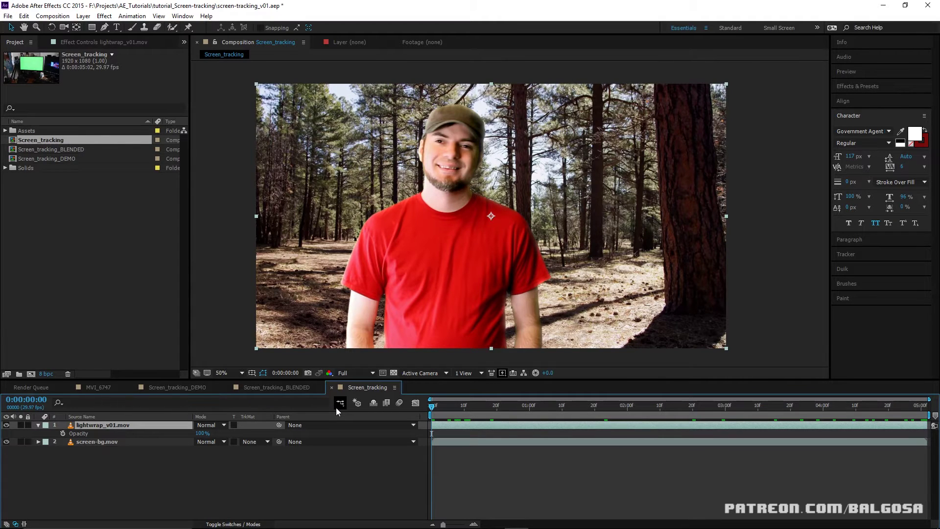
{"action": "key", "text": "space"}
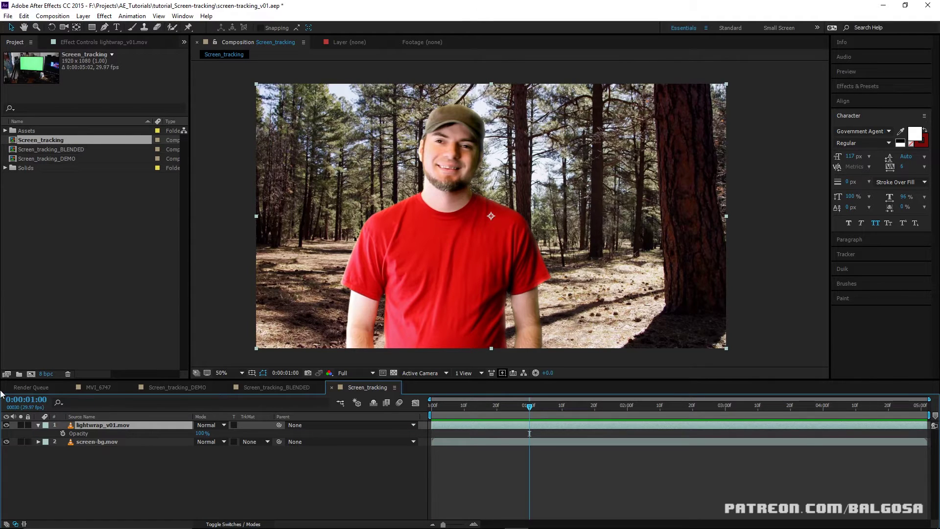
{"action": "left_click", "coordinate": [6, 425]}
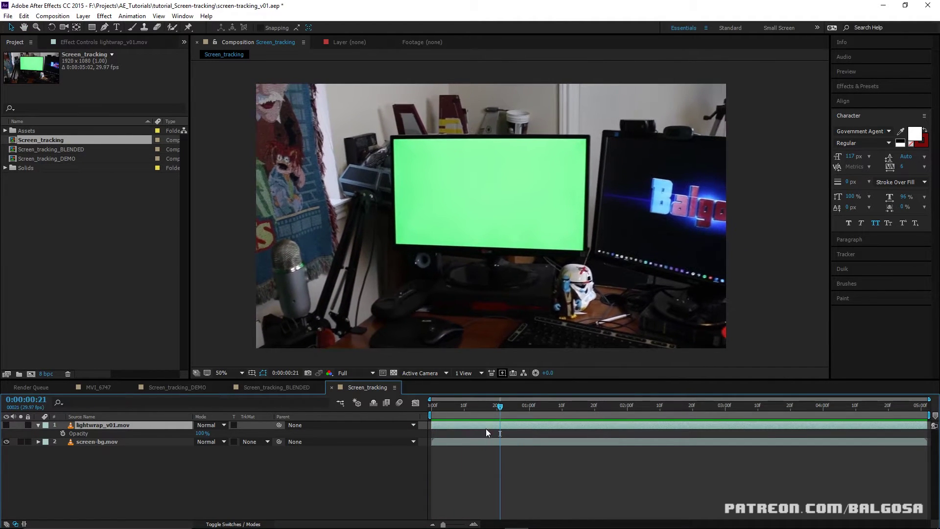
{"action": "key", "text": "space"}
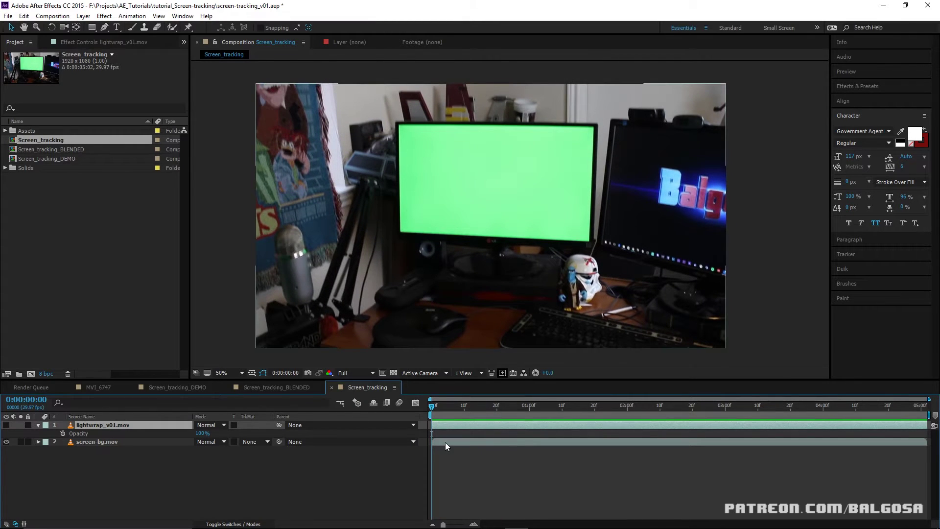
- Send the screen-bg.mov layer to mocha AE with Animation > Track in mocha AE
{"action": "left_click", "coordinate": [445, 442]}
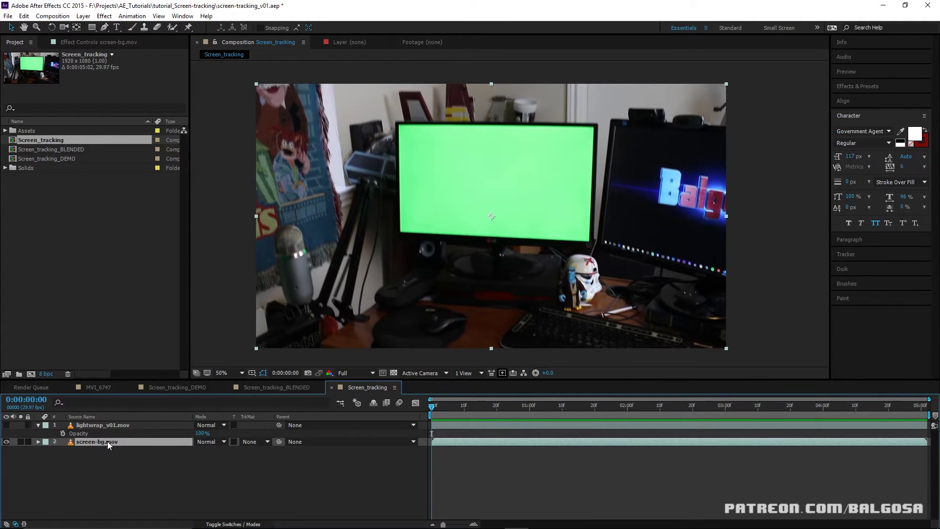
{"action": "left_click", "coordinate": [136, 17]}
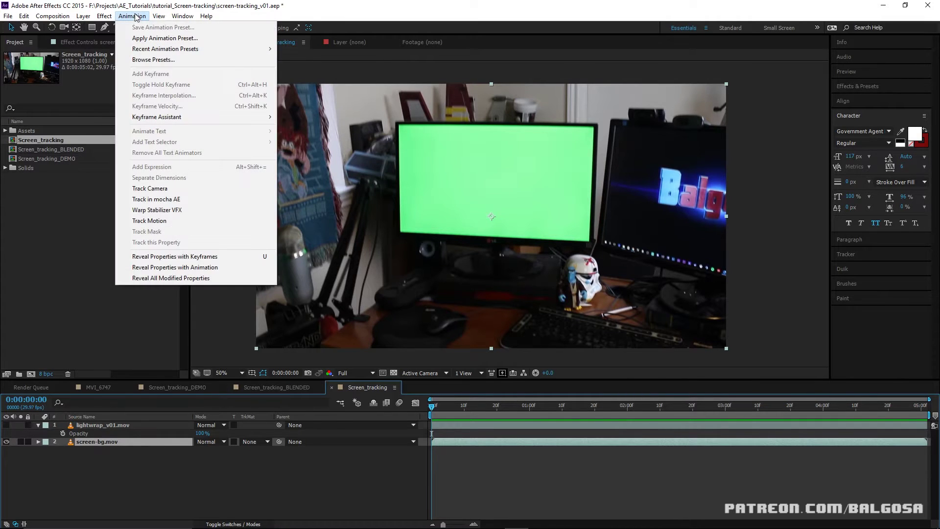
{"action": "left_click", "coordinate": [172, 200]}
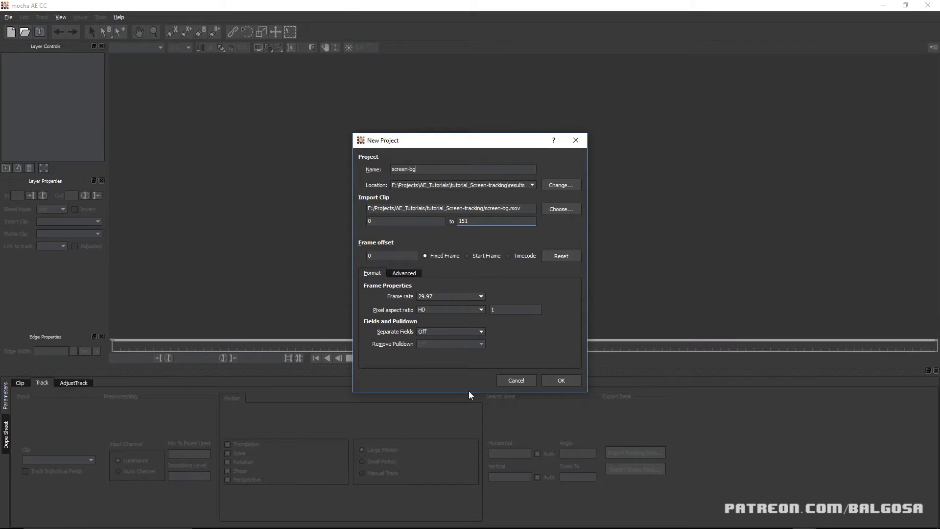
- Accept the New Project settings, overwrite the existing screen-bg project, and scrub the clip
{"action": "left_click", "coordinate": [561, 381]}
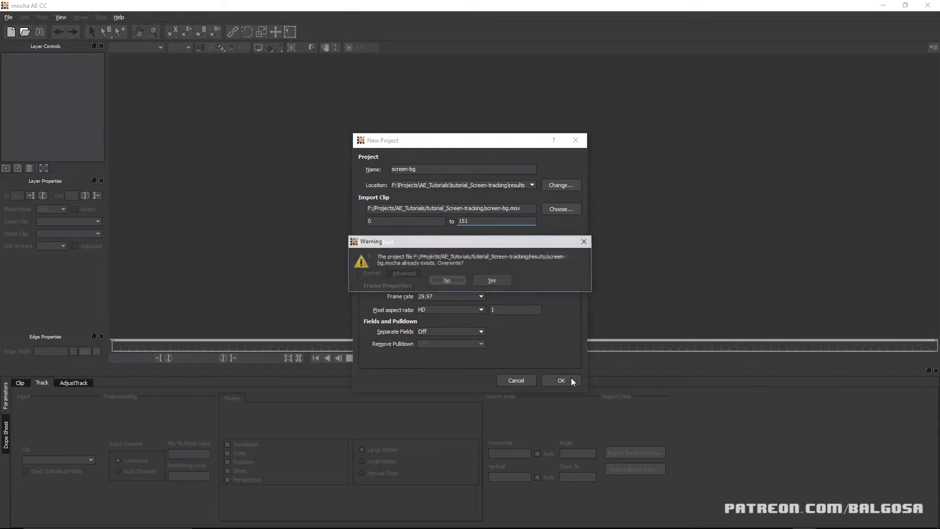
{"action": "left_click", "coordinate": [501, 280]}
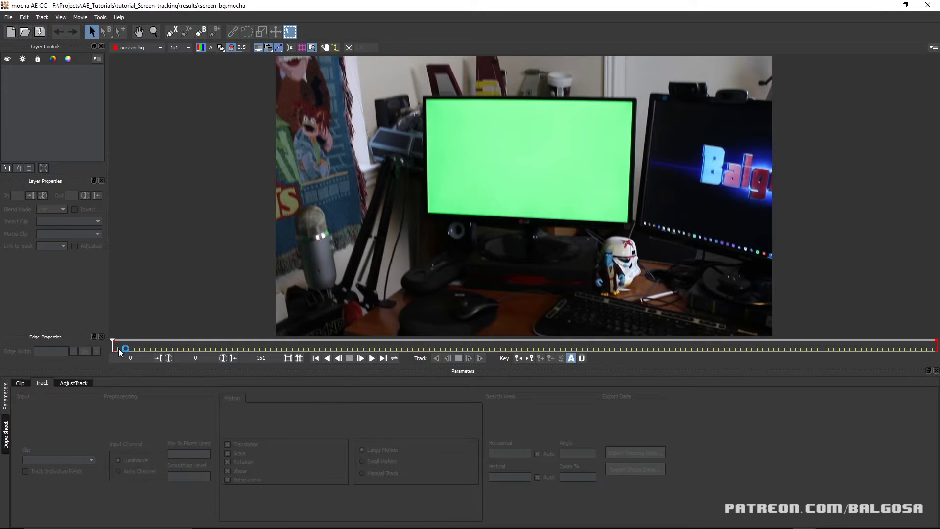
{"action": "mouse_move", "coordinate": [112, 344]}
{"action": "left_mouse_down"}
{"action": "mouse_move", "coordinate": [619, 345]}
{"action": "mouse_move", "coordinate": [96, 345]}
{"action": "left_mouse_up"}
- With the X-Spline tool, place points around the green monitor on frame 0
{"action": "left_click", "coordinate": [171, 33]}
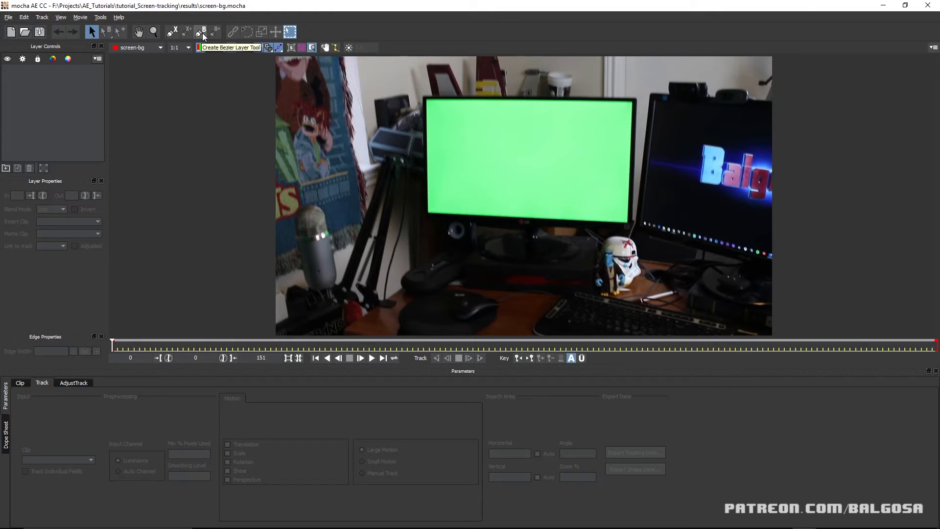
{"action": "left_click", "coordinate": [172, 35]}
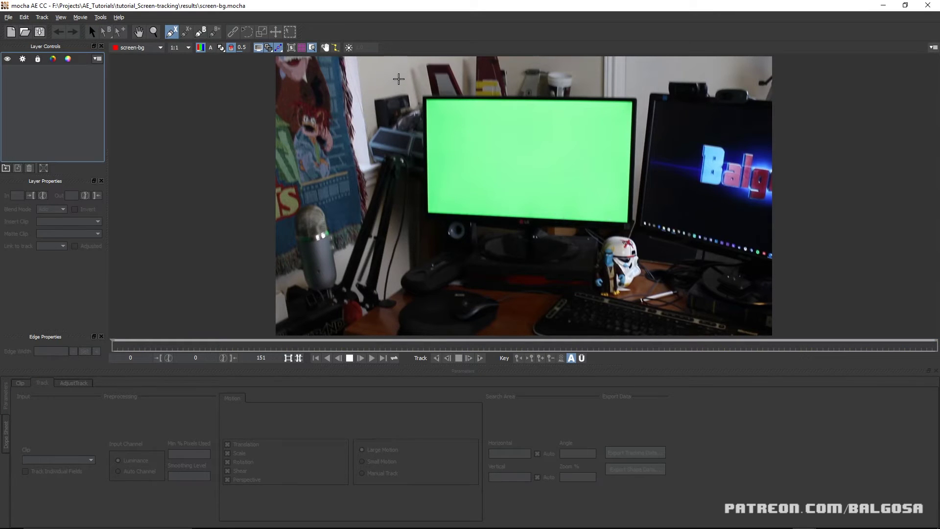
{"action": "left_click", "coordinate": [399, 80]}
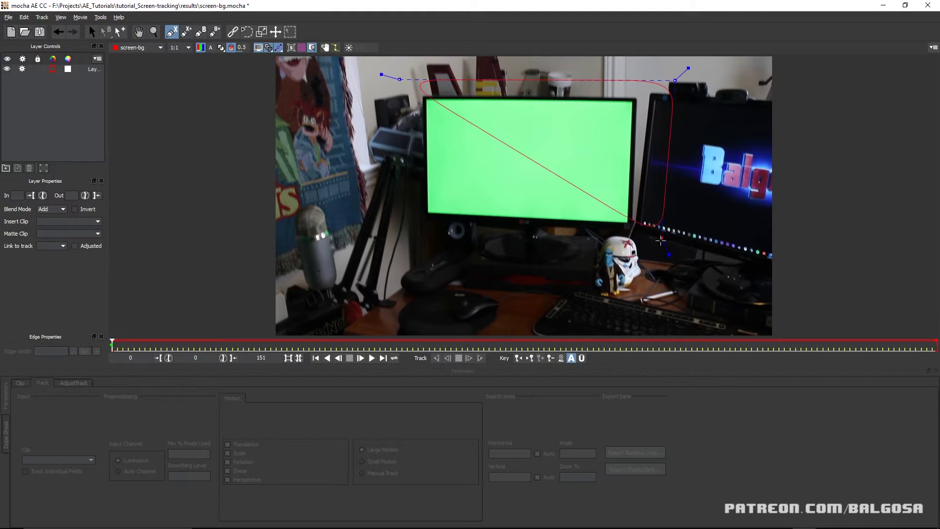
{"action": "left_click", "coordinate": [662, 248]}
{"action": "left_click", "coordinate": [562, 236]}
{"action": "left_click", "coordinate": [392, 237]}
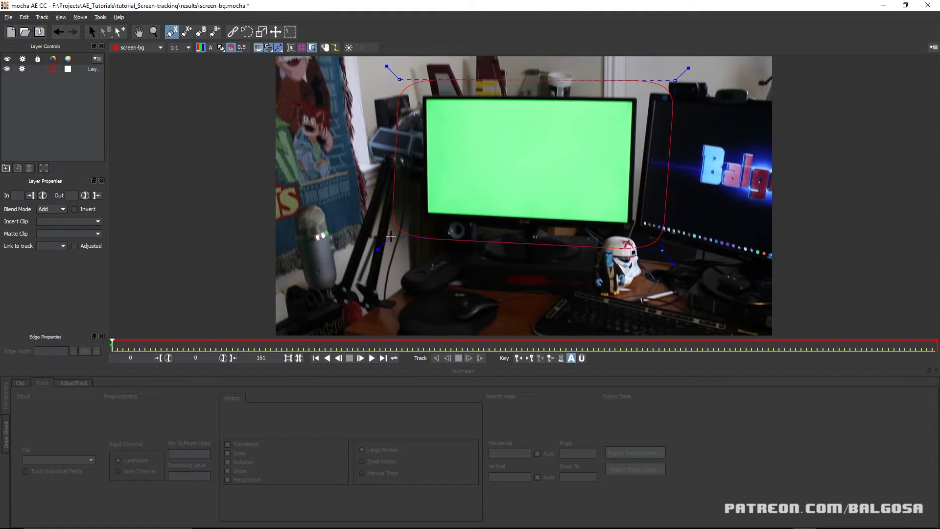
- Close the spline around the monitor and fine-tune its four corner points
{"action": "right_click", "coordinate": [375, 227]}
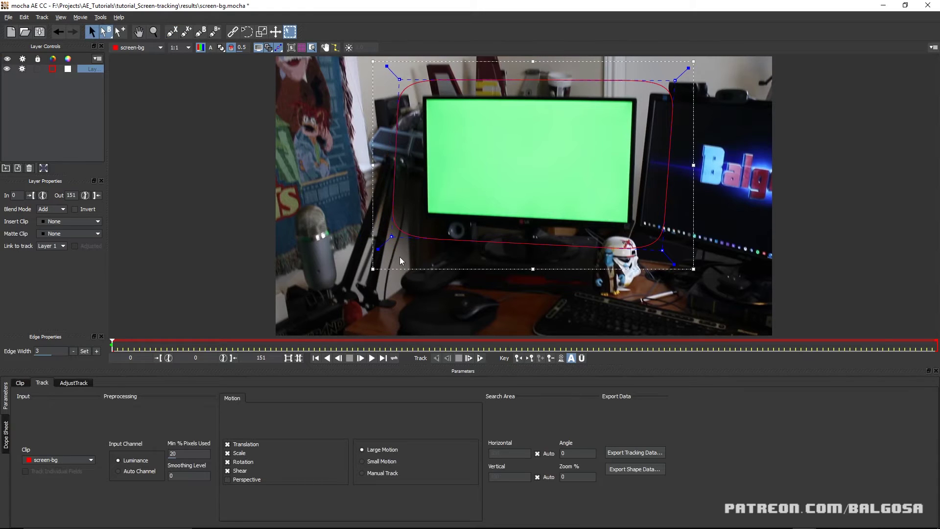
{"action": "left_click_drag", "start_coordinate": [389, 239], "coordinate": [394, 240]}
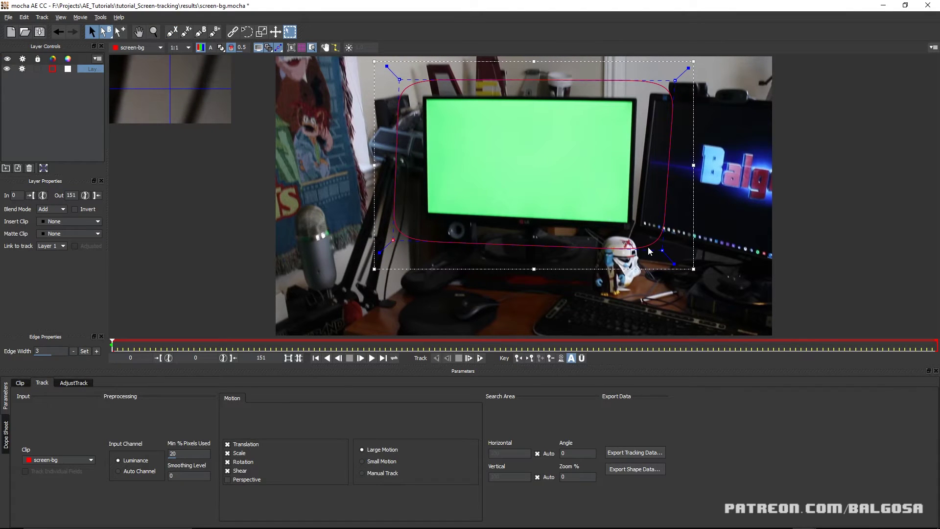
{"action": "left_click_drag", "start_coordinate": [662, 250], "coordinate": [662, 253]}
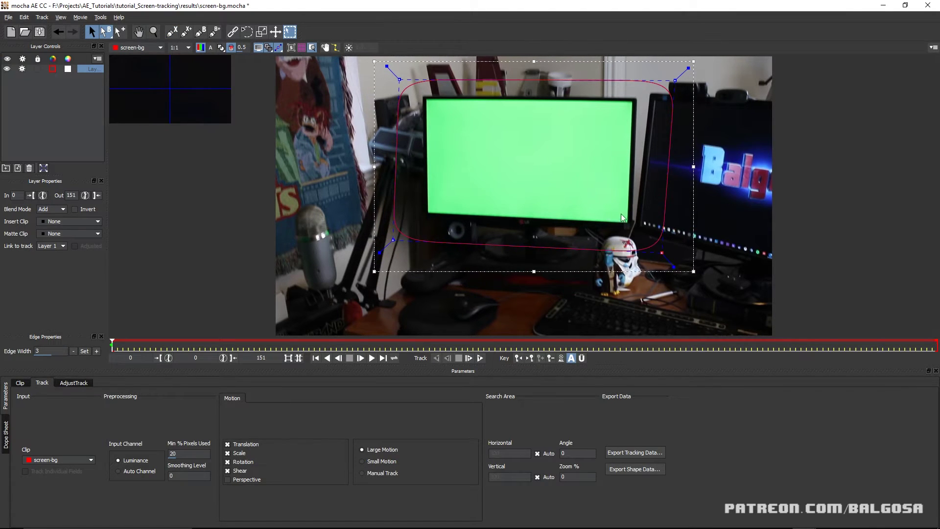
{"action": "left_click_drag", "start_coordinate": [675, 78], "coordinate": [674, 76]}
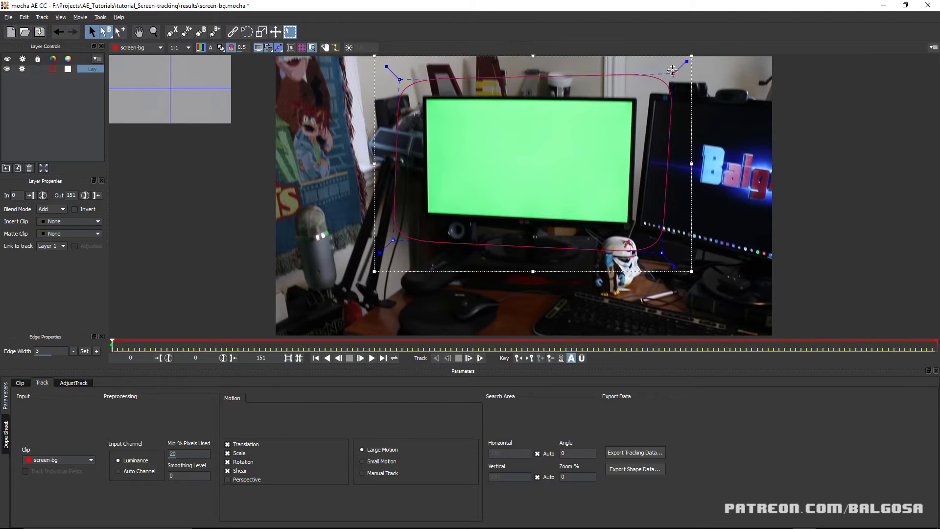
{"action": "left_click_drag", "start_coordinate": [399, 79], "coordinate": [396, 78]}
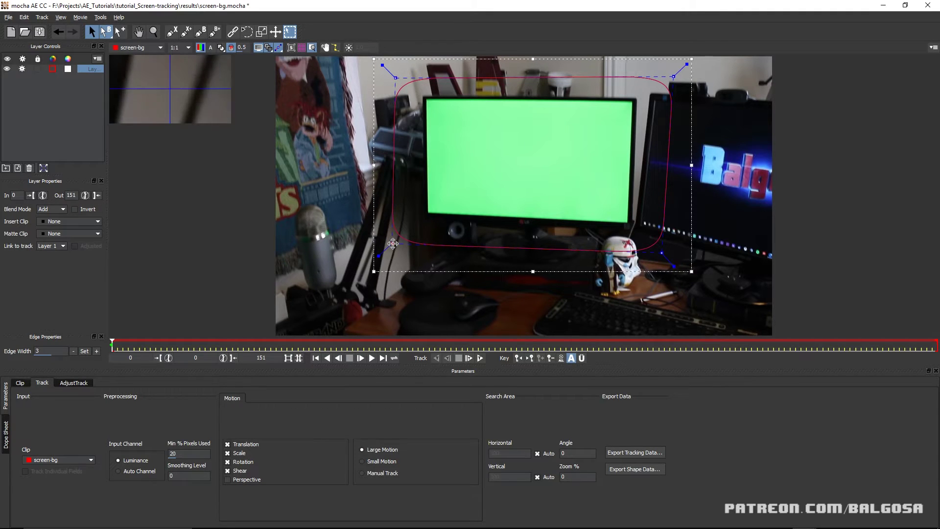
{"action": "left_click_drag", "start_coordinate": [393, 239], "coordinate": [392, 242]}
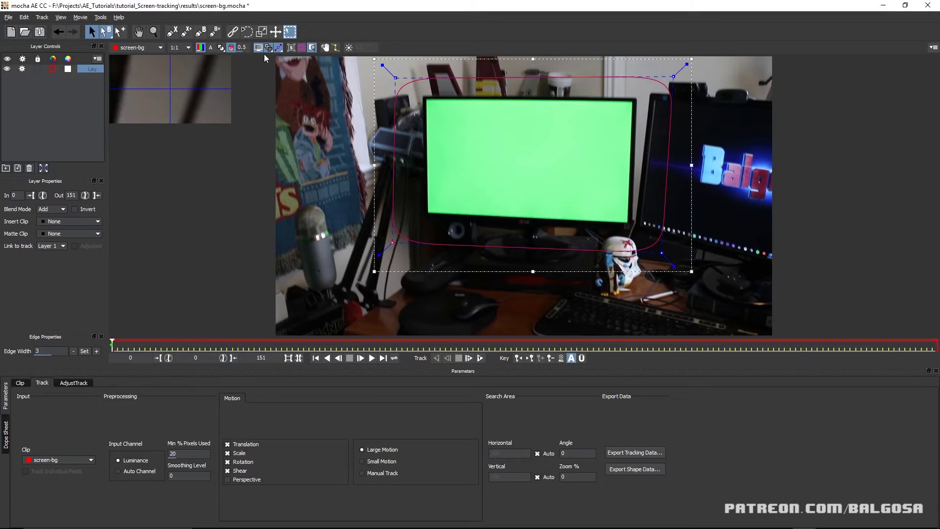
- Show the planar surface and drag its four corners onto the green screen's corners
{"action": "left_click", "coordinate": [292, 49]}
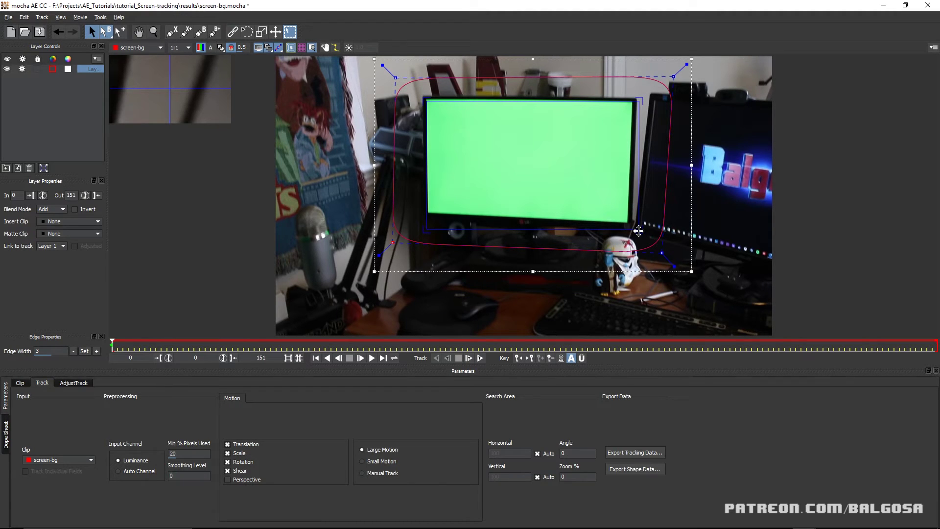
{"action": "left_click_drag", "start_coordinate": [638, 230], "coordinate": [628, 224]}
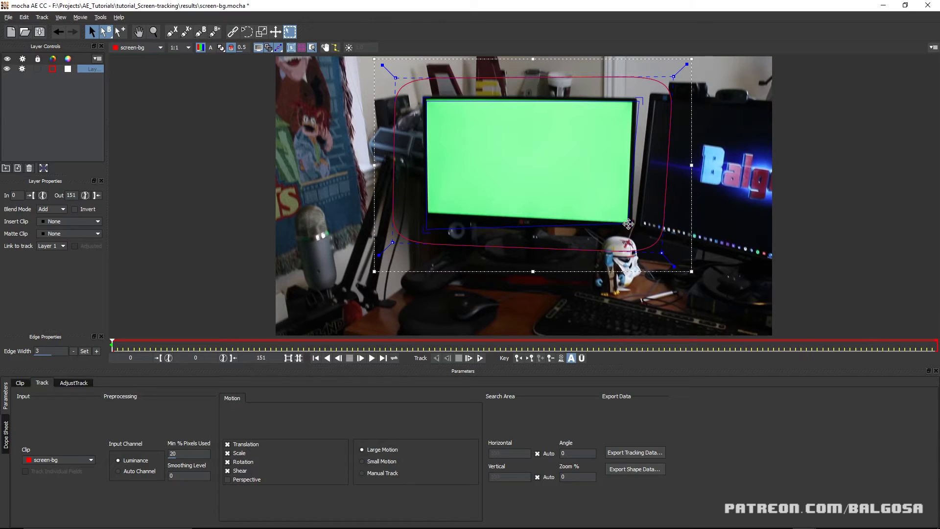
{"action": "left_click_drag", "start_coordinate": [637, 101], "coordinate": [633, 101]}
{"action": "left_click_drag", "start_coordinate": [428, 100], "coordinate": [424, 97]}
{"action": "left_click_drag", "start_coordinate": [426, 226], "coordinate": [427, 216]}
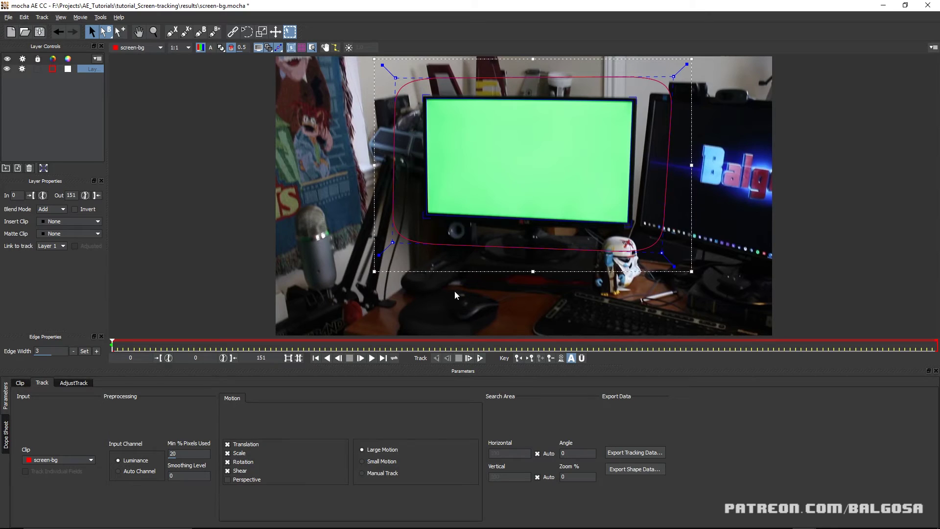
- Track the spline layer forward to frame 151 and scrub back and forth to verify it
{"action": "left_click", "coordinate": [480, 359]}
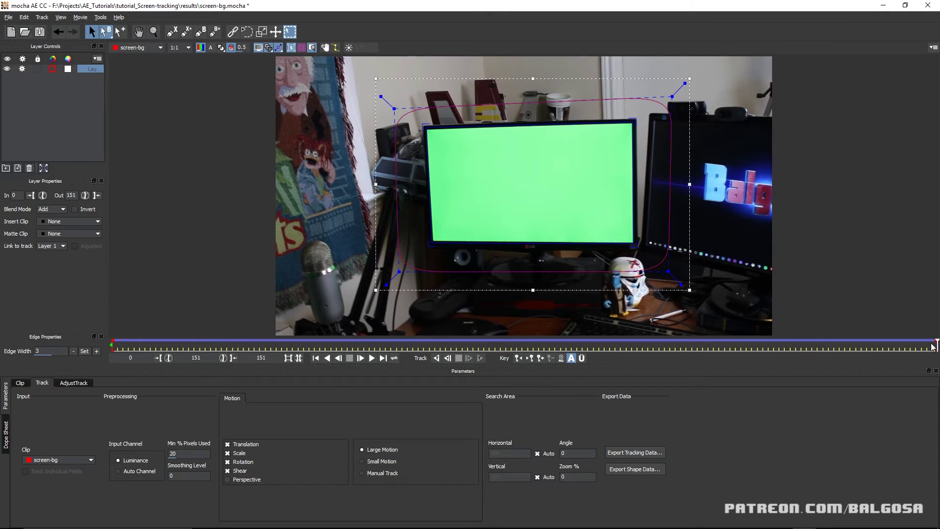
{"action": "left_click_drag", "start_coordinate": [936, 345], "coordinate": [299, 361]}
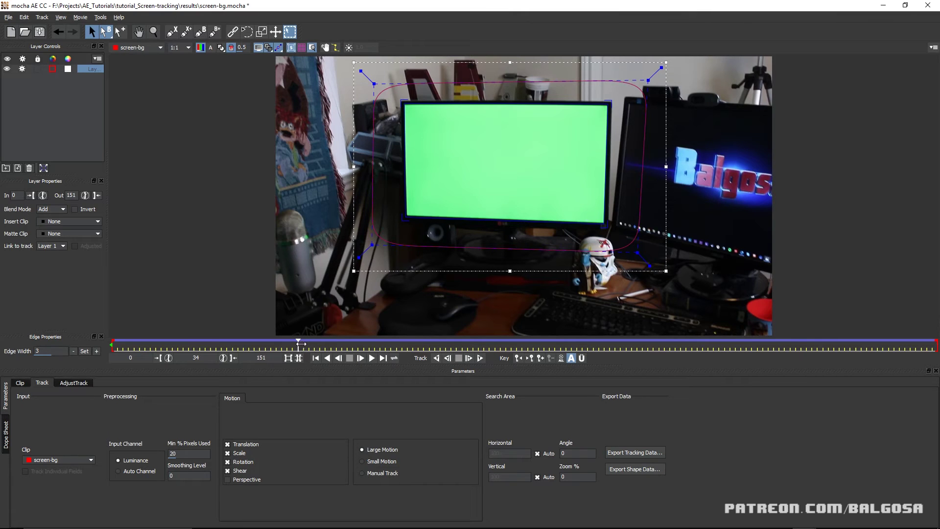
{"action": "left_click_drag", "start_coordinate": [301, 344], "coordinate": [330, 342]}
{"action": "left_click_drag", "start_coordinate": [356, 344], "coordinate": [936, 338]}
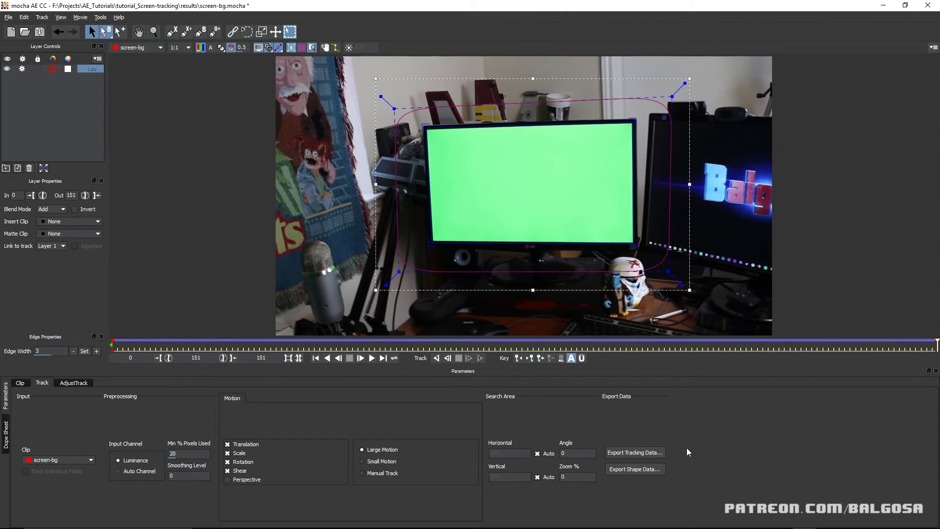
- Export the tracking data as After Effects Corner Pin and copy it to the clipboard
{"action": "left_click", "coordinate": [637, 453]}
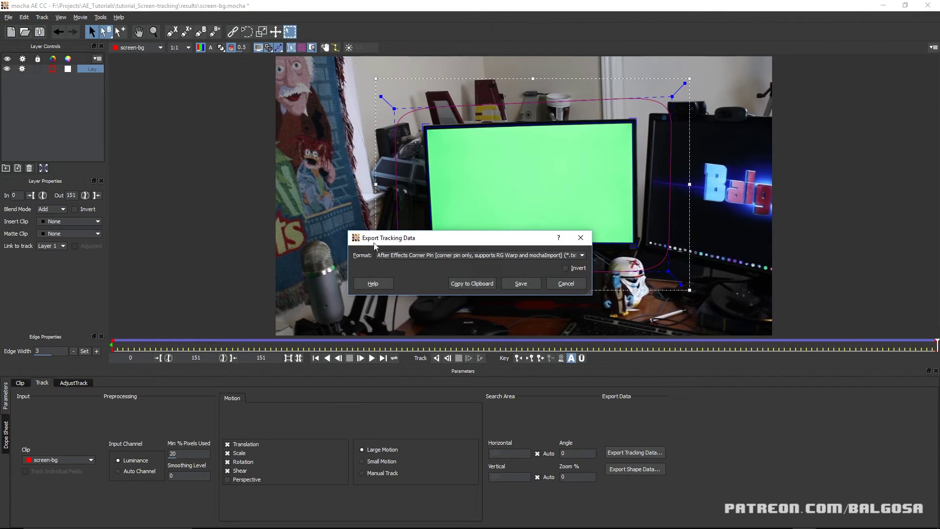
{"action": "left_click", "coordinate": [414, 256]}
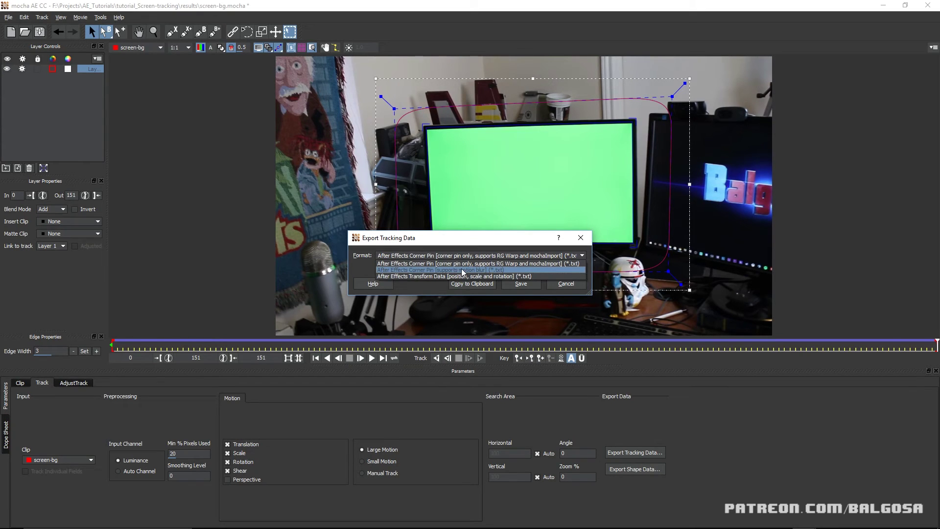
{"action": "left_click", "coordinate": [432, 263]}
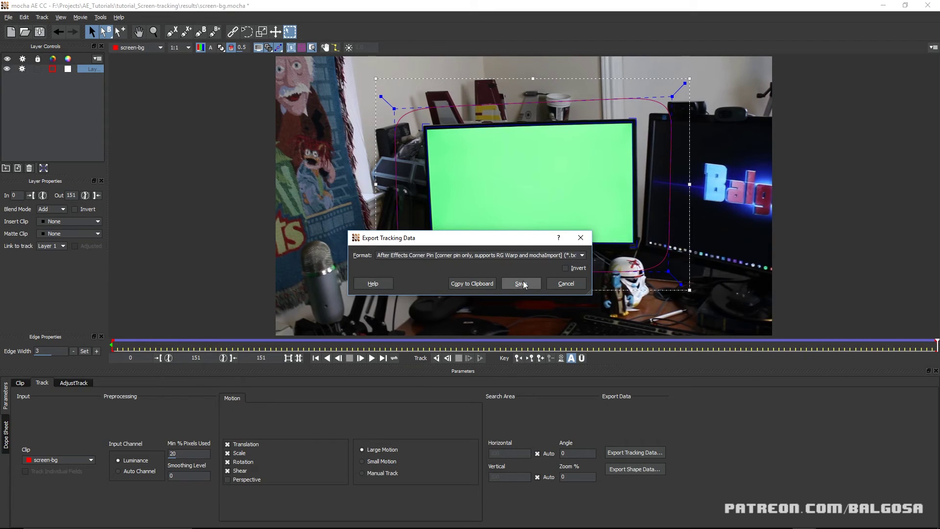
{"action": "left_click", "coordinate": [466, 283]}
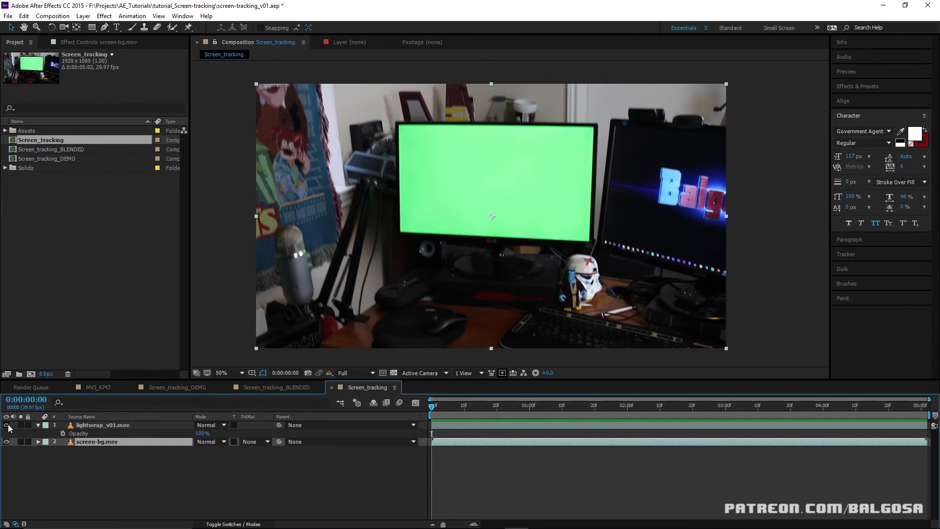
- Make lightwrap_v01.mov visible and paste the mocha Corner Pin data onto it
{"action": "left_click", "coordinate": [6, 425]}
{"action": "left_click", "coordinate": [108, 425]}
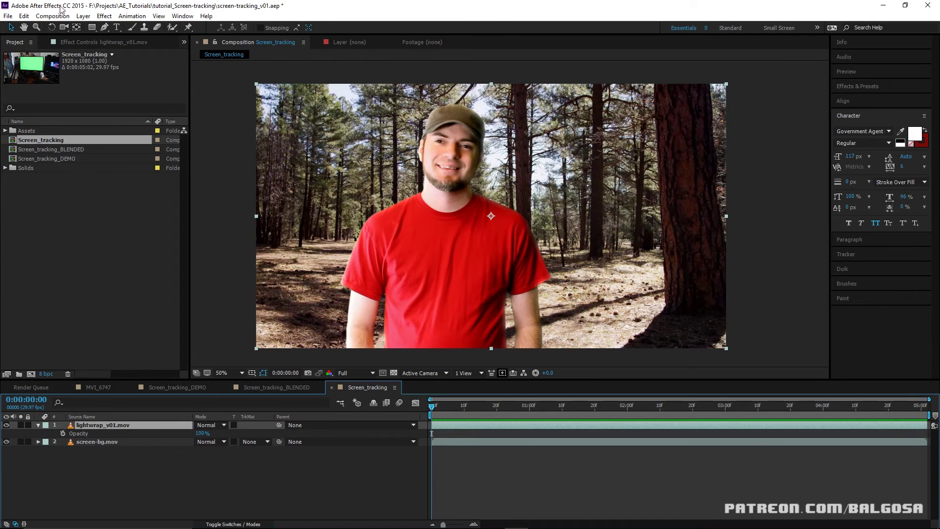
{"action": "left_click", "coordinate": [70, 42]}
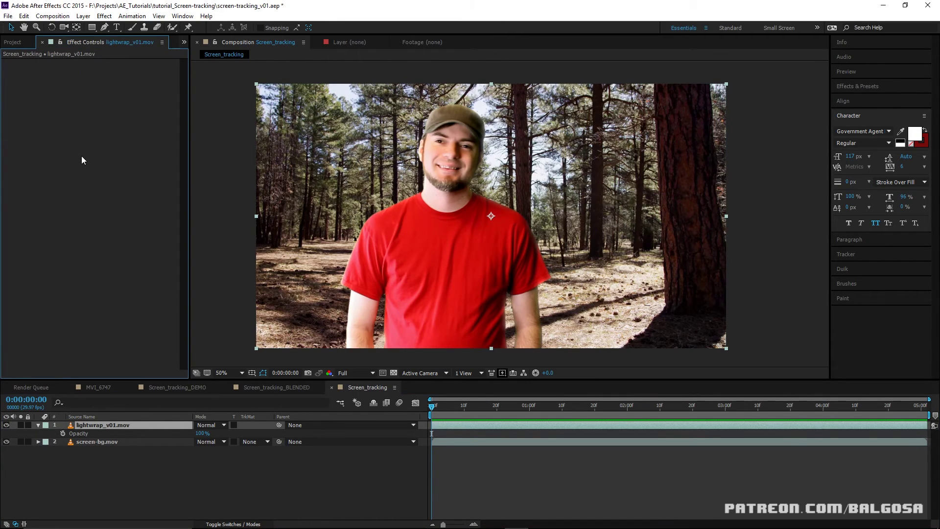
{"action": "key", "text": "ctrl+v"}
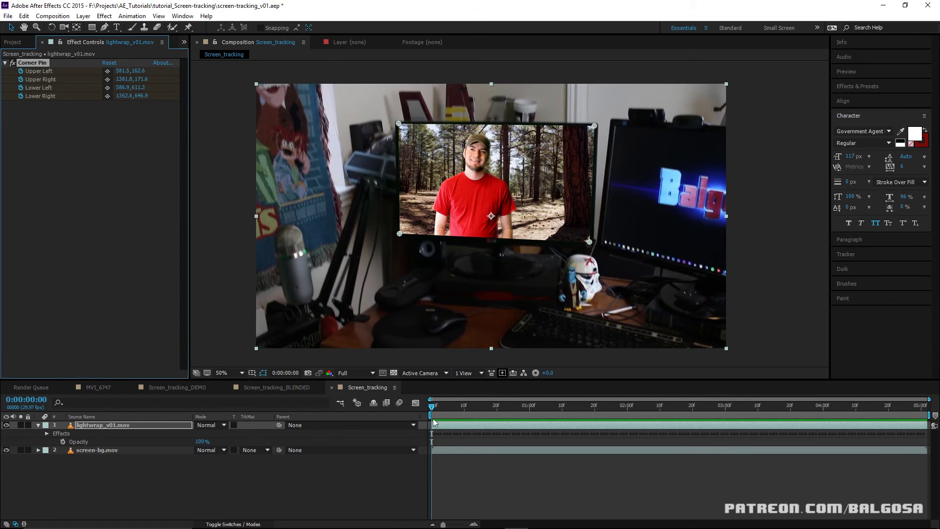
- Scrub through the clip and zoom in to inspect the pinned forest footage's edges
{"action": "left_click_drag", "start_coordinate": [455, 413], "coordinate": [933, 403]}
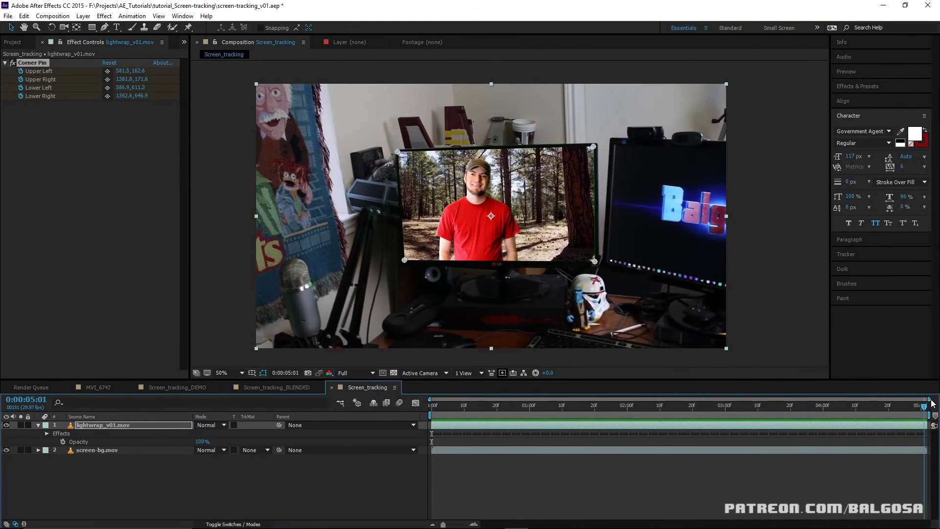
{"action": "scroll", "coordinate": [621, 254], "scroll_direction": "up", "scroll_amount": 2}
{"action": "left_click_drag", "start_coordinate": [590, 258], "coordinate": [561, 243]}
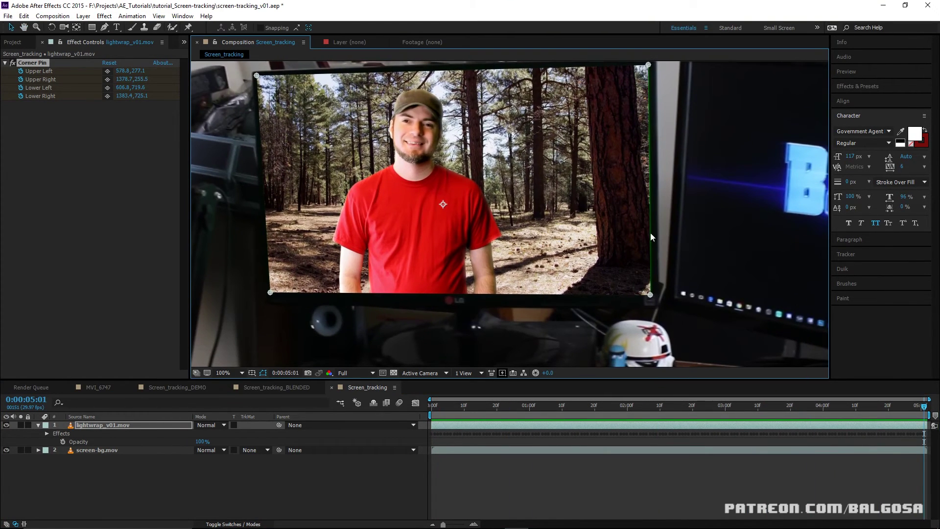
{"action": "left_click_drag", "start_coordinate": [870, 407], "coordinate": [363, 422]}
{"action": "scroll", "coordinate": [497, 295], "scroll_direction": "down", "scroll_amount": 2}
{"action": "left_click_drag", "start_coordinate": [498, 295], "coordinate": [506, 319]}
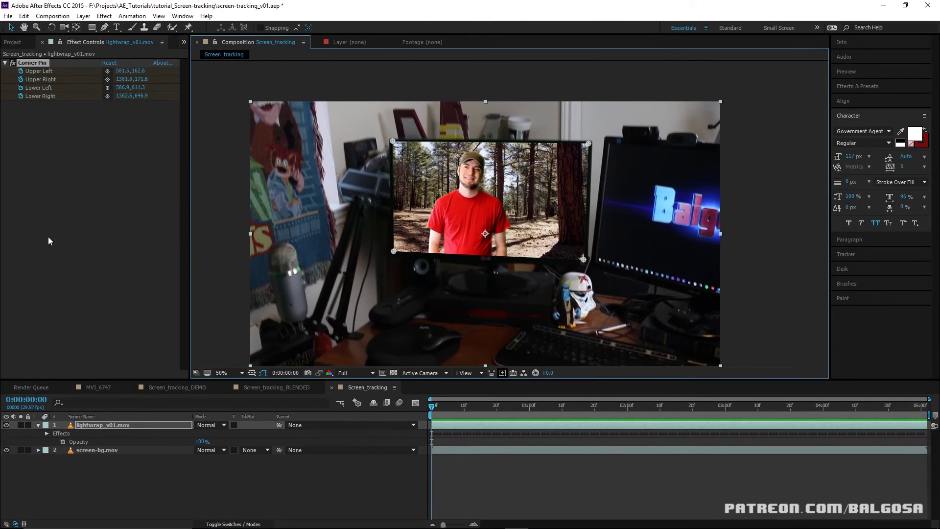
{"action": "left_click", "coordinate": [69, 231]}
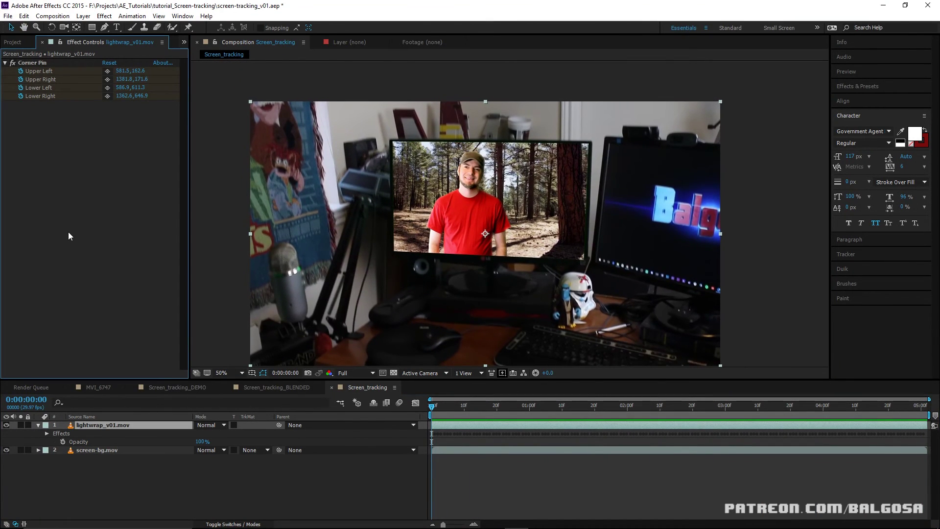
- Add a Transform effect with Scale 101 to lightwrap_v01.mov, then zoom in and preview
{"action": "key", "text": "ctrl+space"}
{"action": "type", "text": "trans"}
{"action": "key", "text": "Return"}
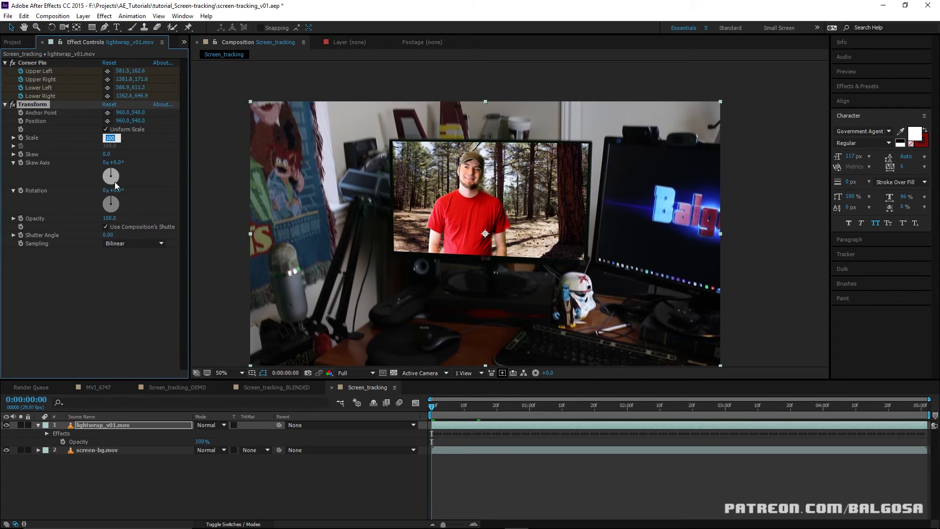
{"action": "key", "text": "Return"}
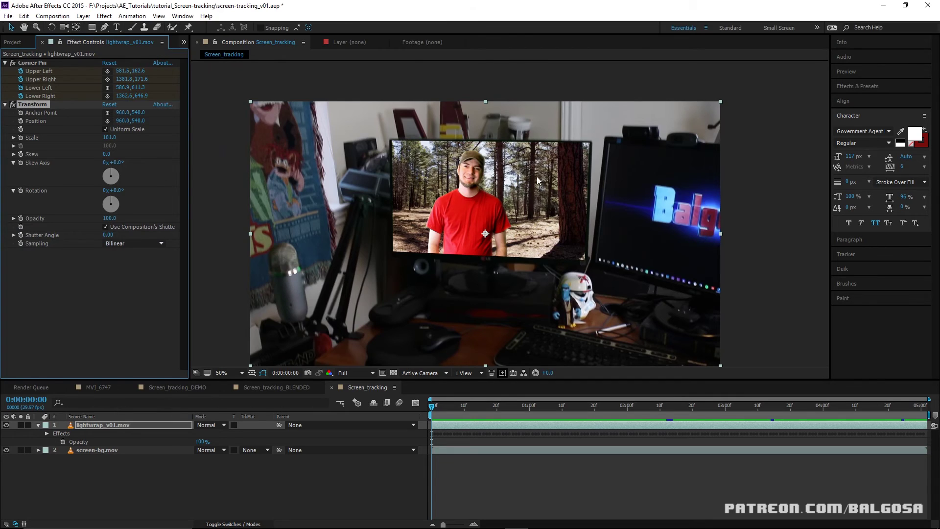
{"action": "key", "text": "period"}
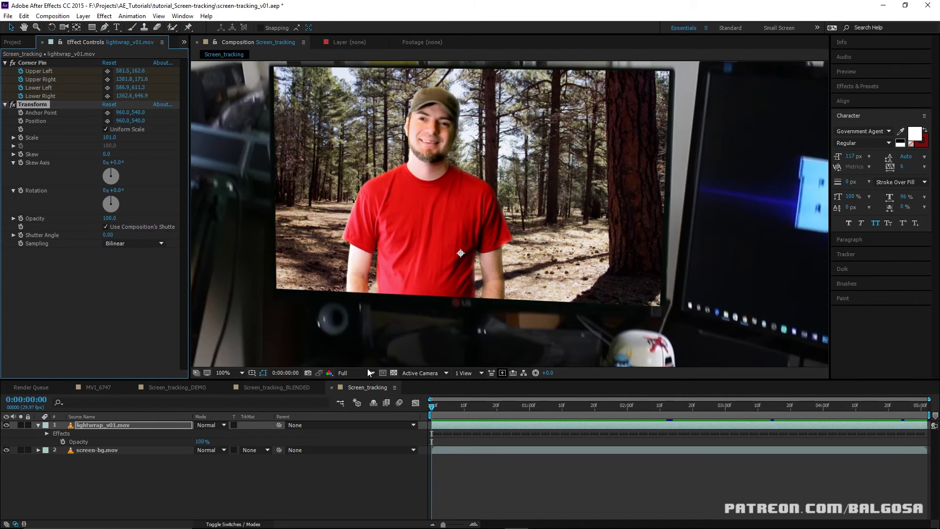
{"action": "key", "text": "space"}
{"action": "key", "text": "comma"}
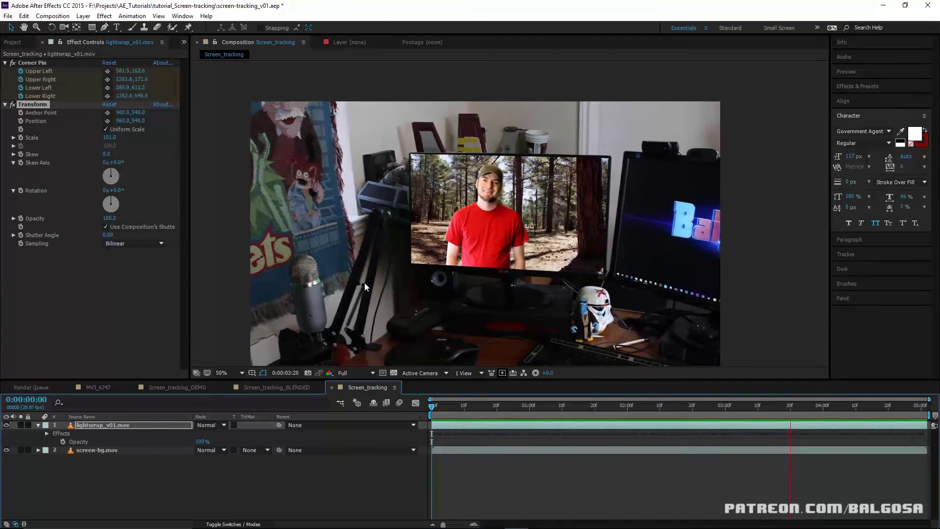
- Open Screen_tracking_BLENDED from the Project panel and preview it from the first frame
{"action": "left_click", "coordinate": [13, 43]}
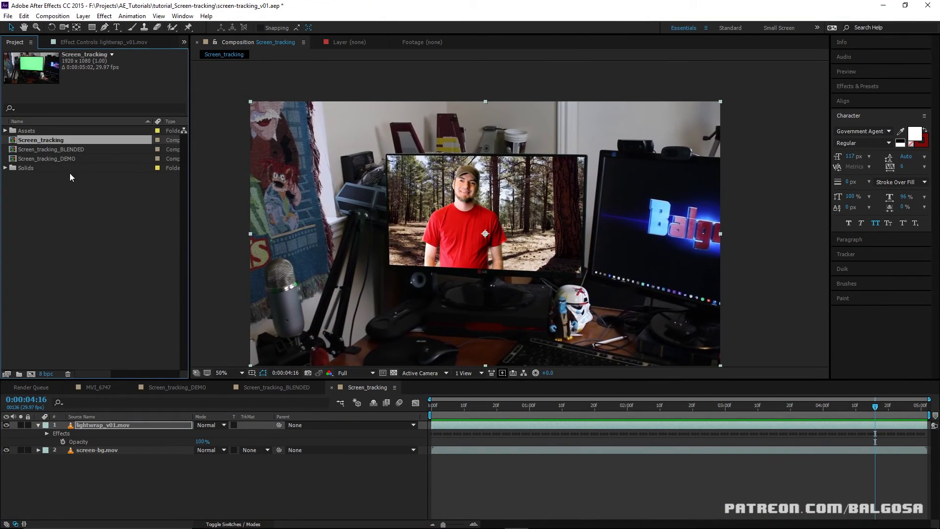
{"action": "double_click", "coordinate": [52, 150]}
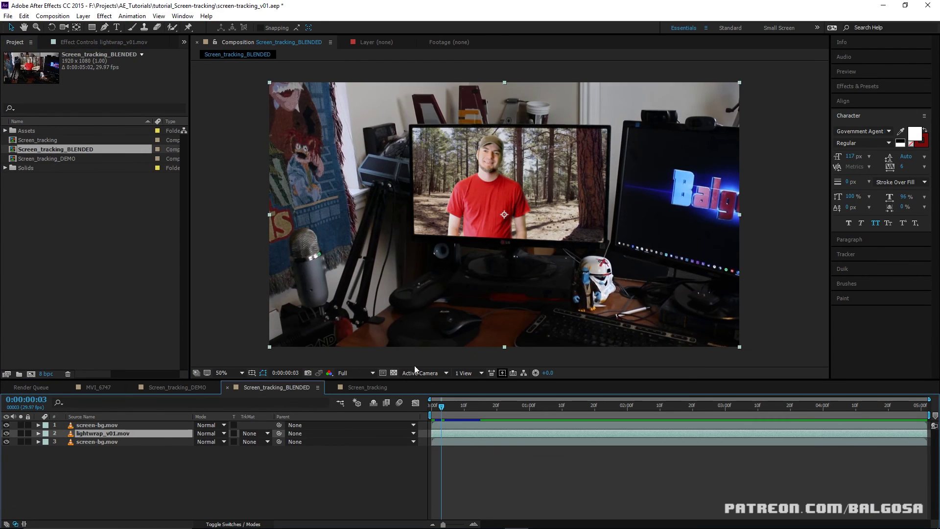
{"action": "left_click_drag", "start_coordinate": [443, 402], "coordinate": [396, 404]}
{"action": "key", "text": "space"}
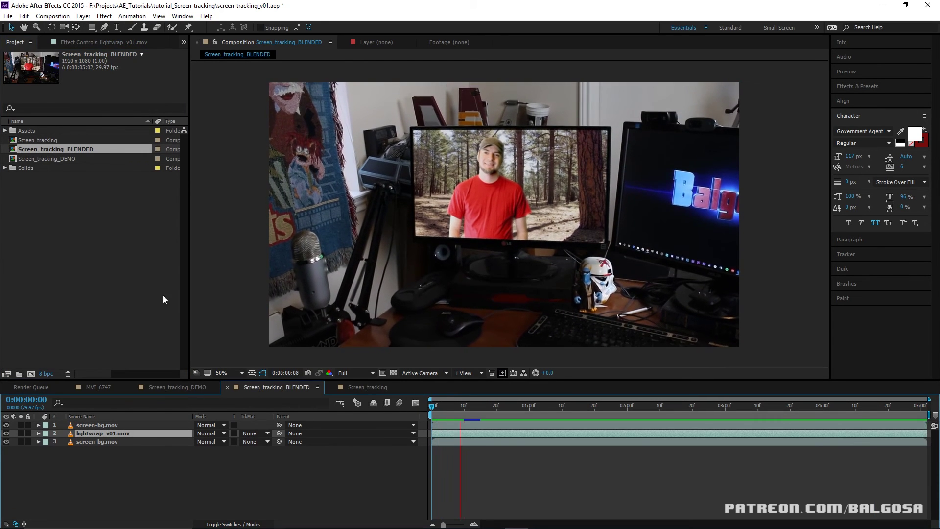